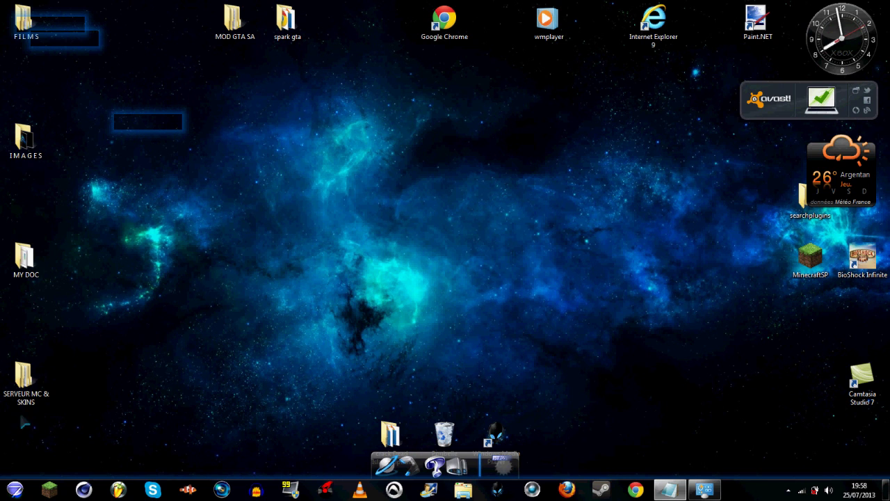
- Open the Matériel et audio category of the Panneau de configuration
left_click(15, 490)
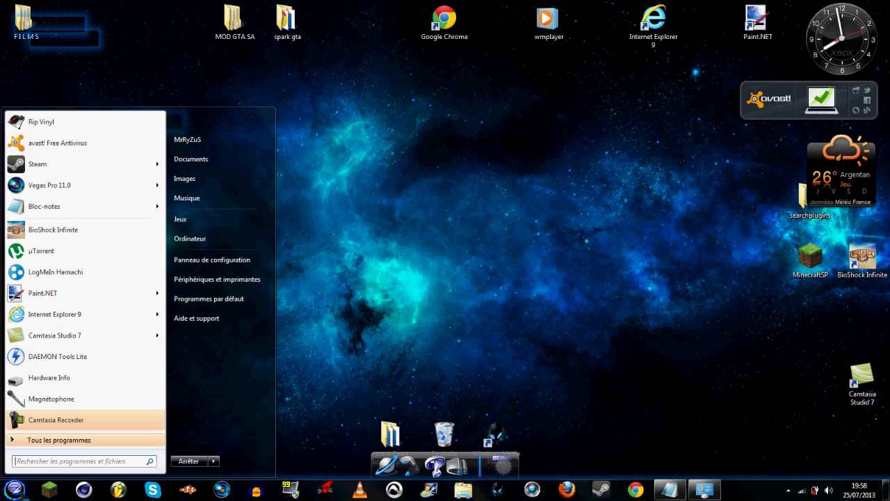
left_click(284, 265)
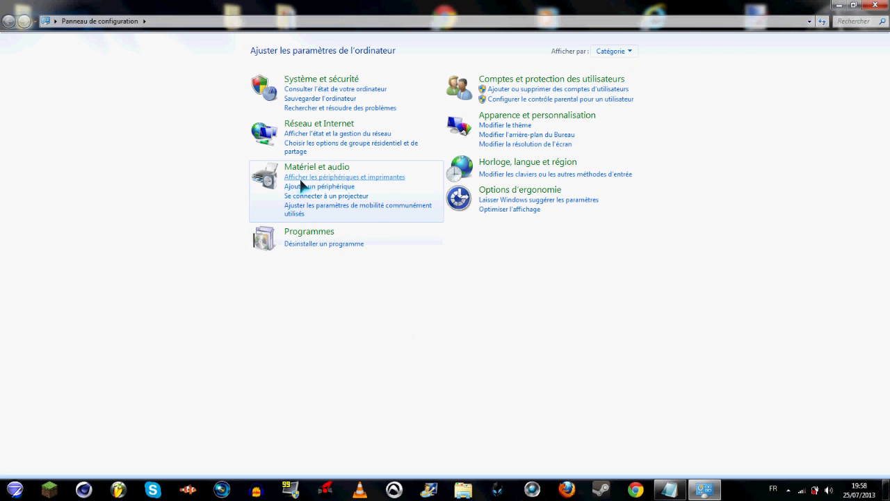
left_click(321, 171)
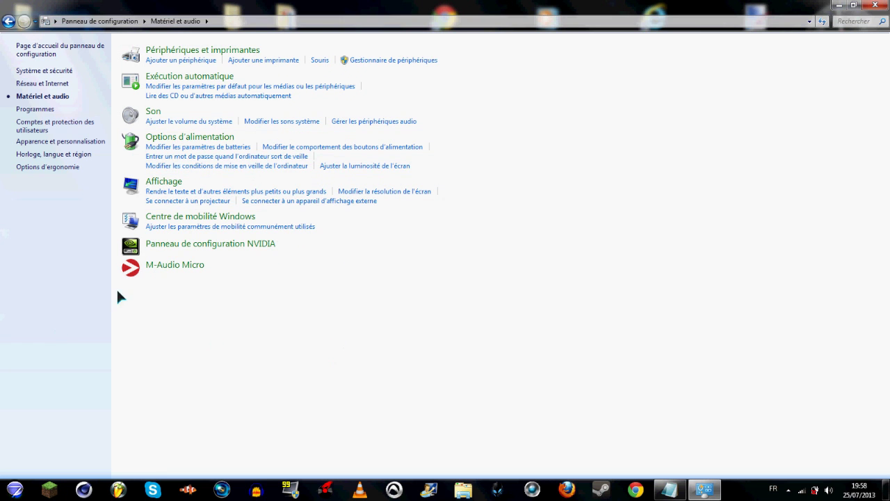
- Look through the levels, latency and version information in the M-Audio Micro properties, and close them
left_click(179, 267)
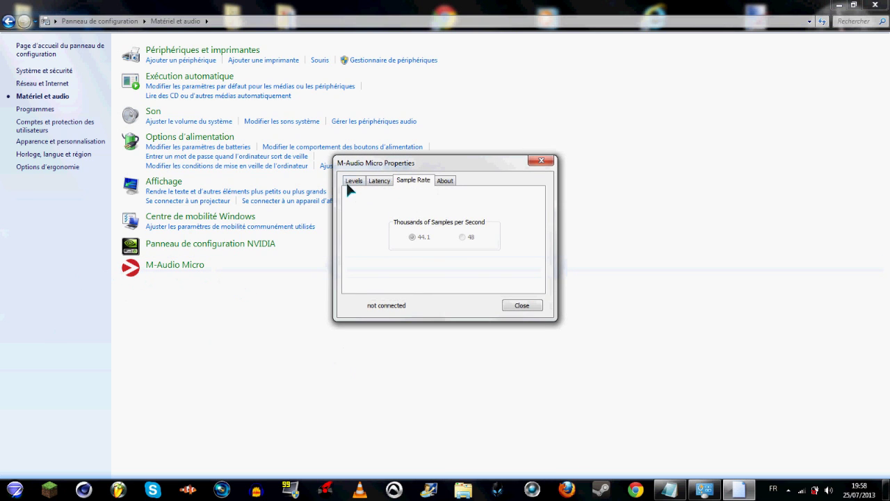
left_click(354, 180)
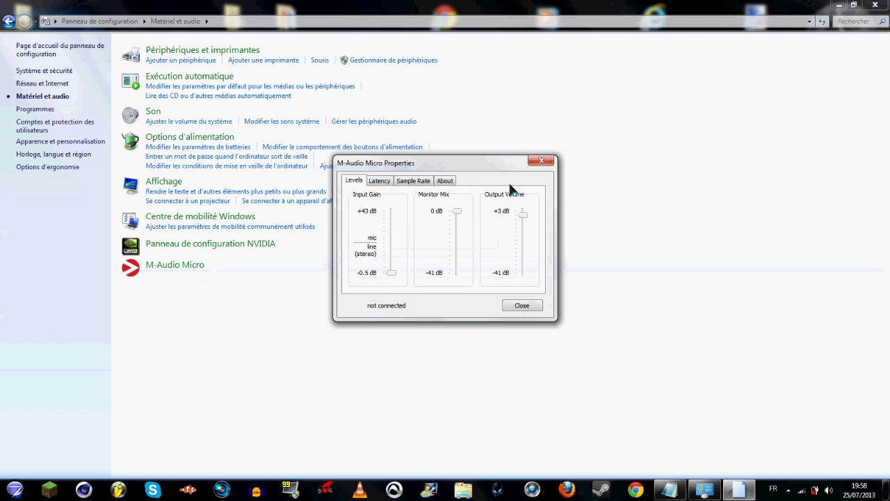
left_click(379, 181)
left_click(439, 181)
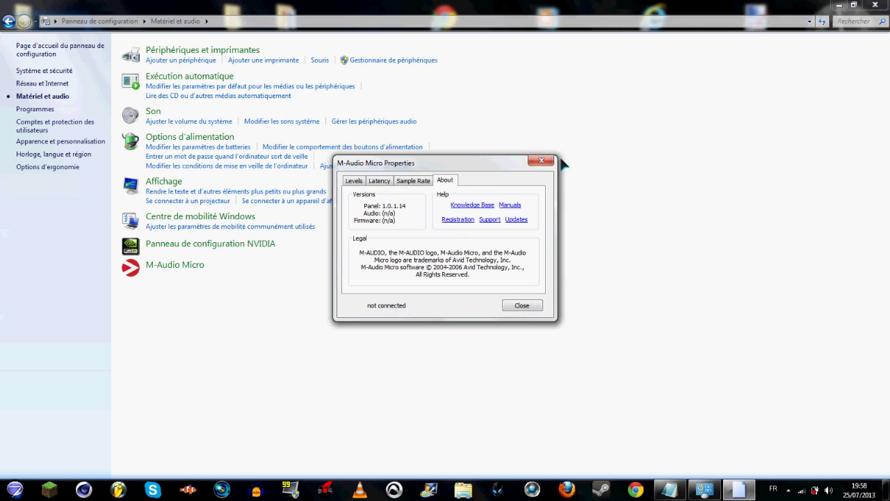
left_click(547, 161)
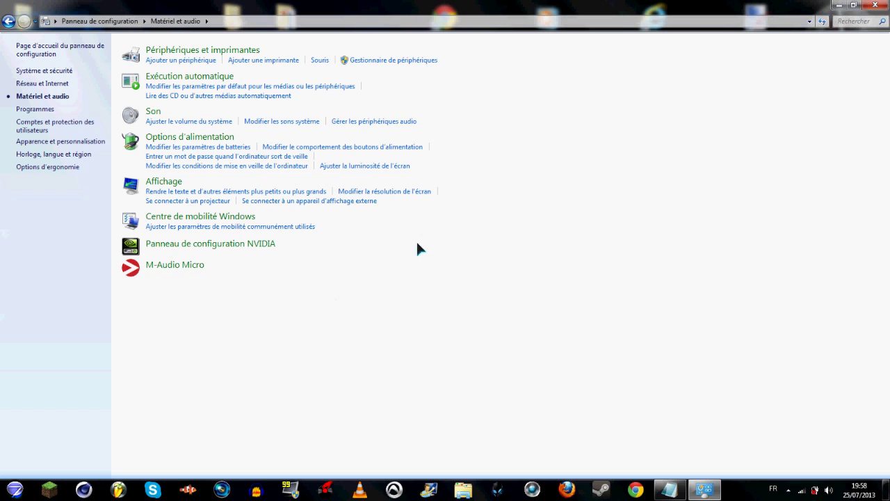
- Examine the audio controllers in the Gestionnaire de périphériques and the actions available for Périphérique High Definition Audio, and close the window
left_click(392, 60)
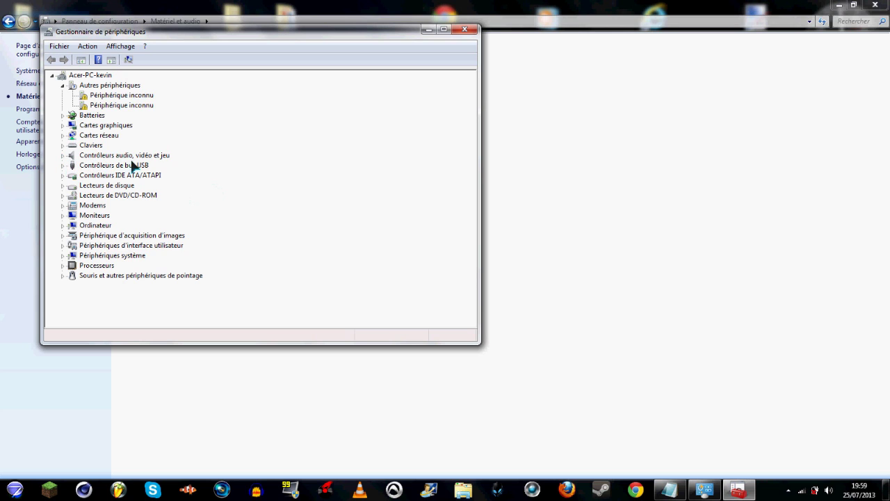
left_click(64, 156)
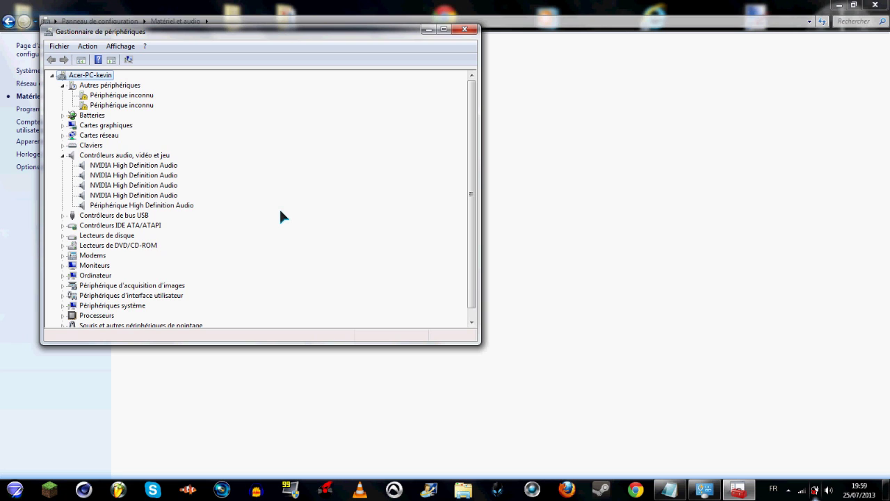
right_click(163, 206)
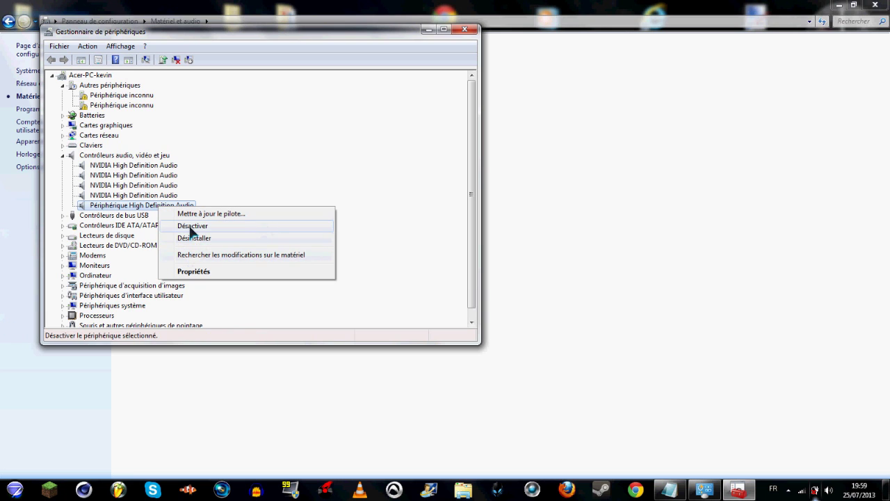
left_click(481, 287)
scroll(477, 298, "down", 1)
scroll(477, 297, "up", 1)
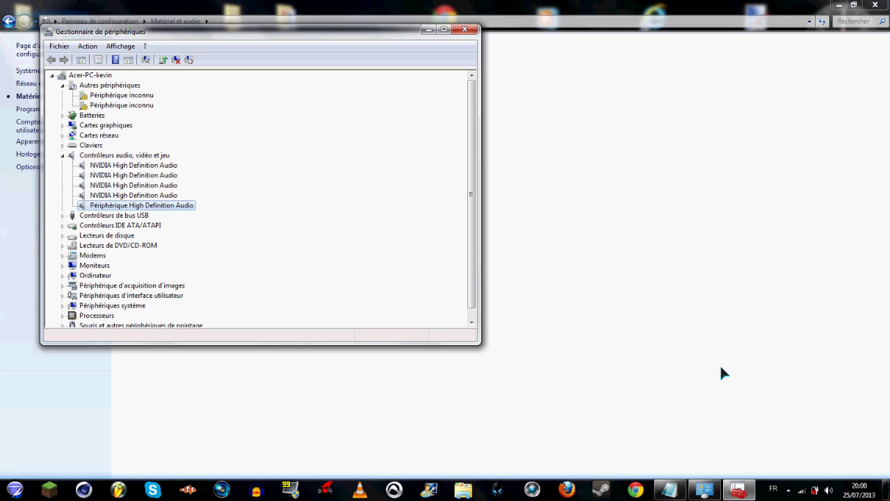
left_click_drag(357, 33, 521, 57)
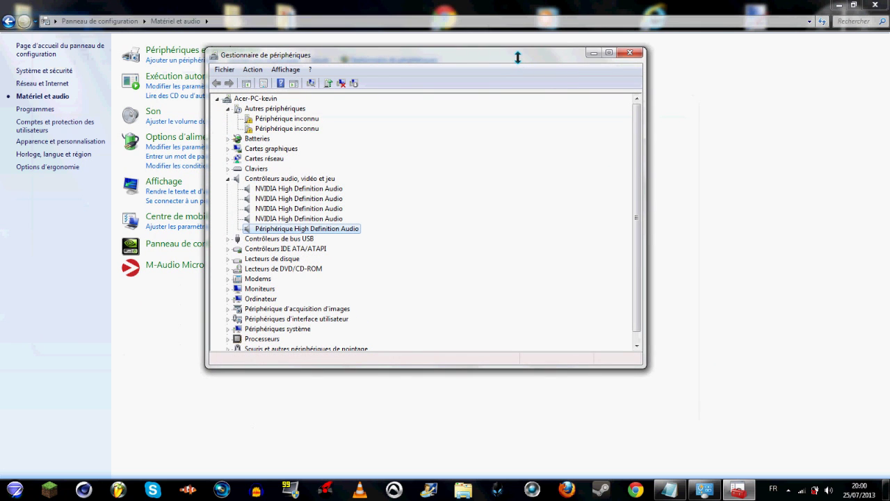
left_click_drag(487, 64, 417, 66)
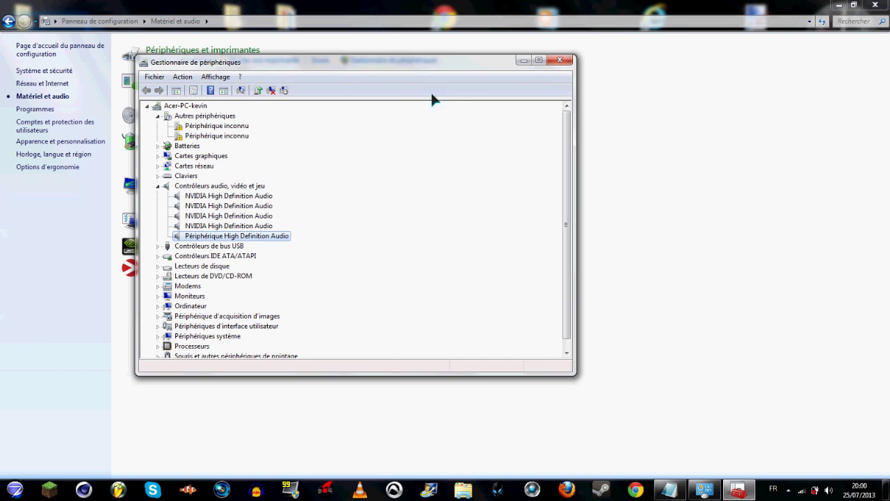
left_click_drag(439, 64, 452, 90)
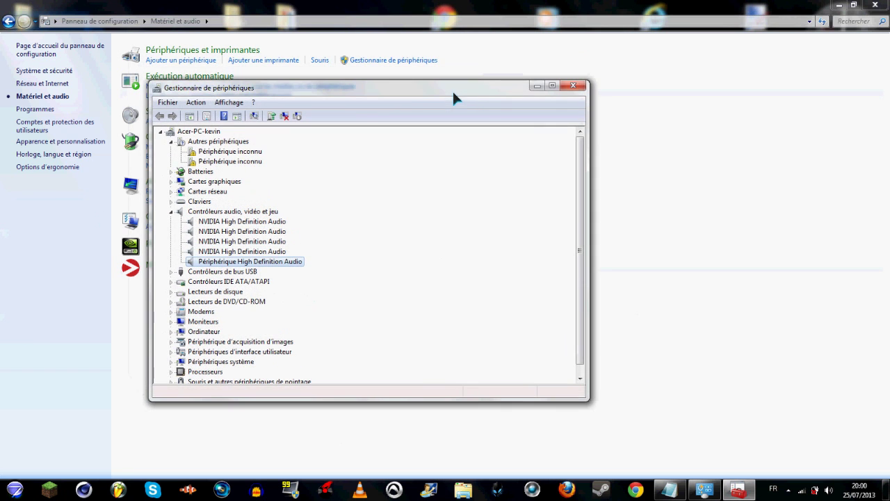
left_click(582, 89)
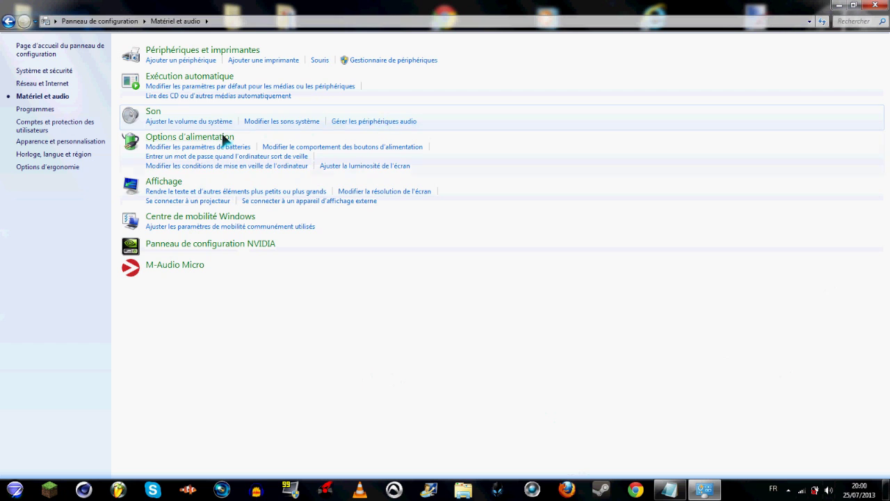
- In the properties of the default recording microphone, set the level to 100 and the Ampli microphone boost to +30.0 dB
left_click(290, 121)
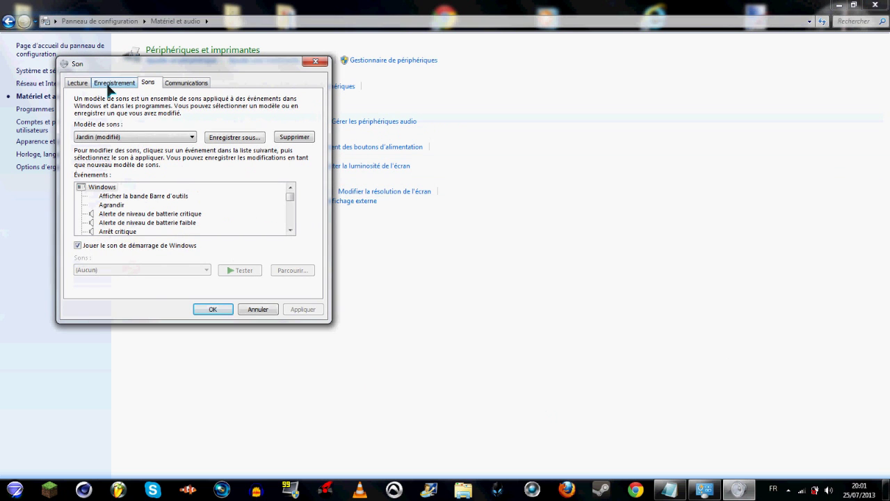
left_click(105, 83)
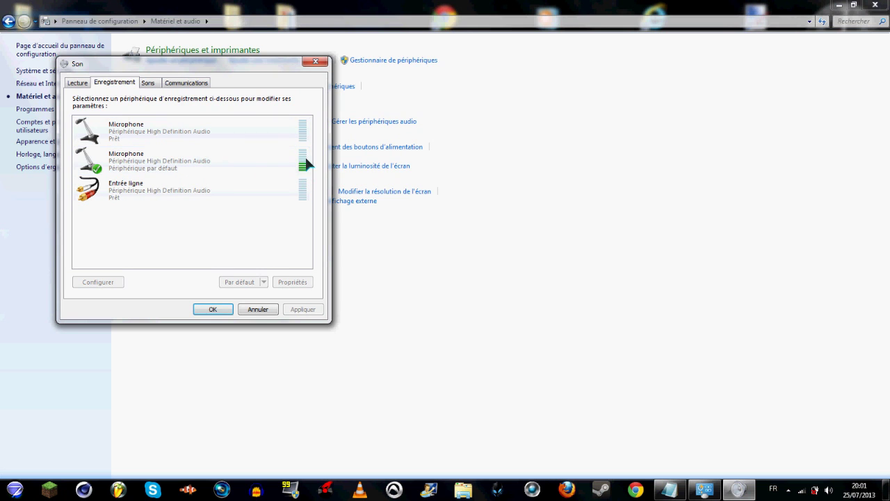
right_click(140, 151)
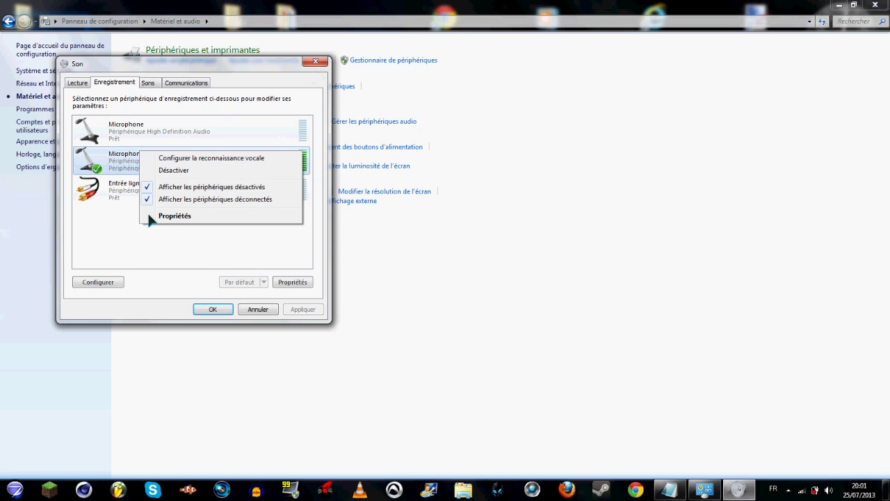
left_click(172, 217)
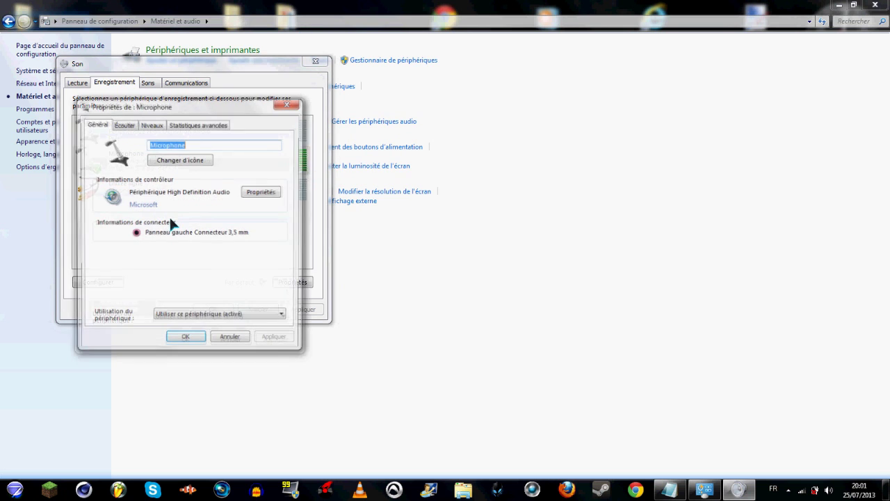
left_click(146, 125)
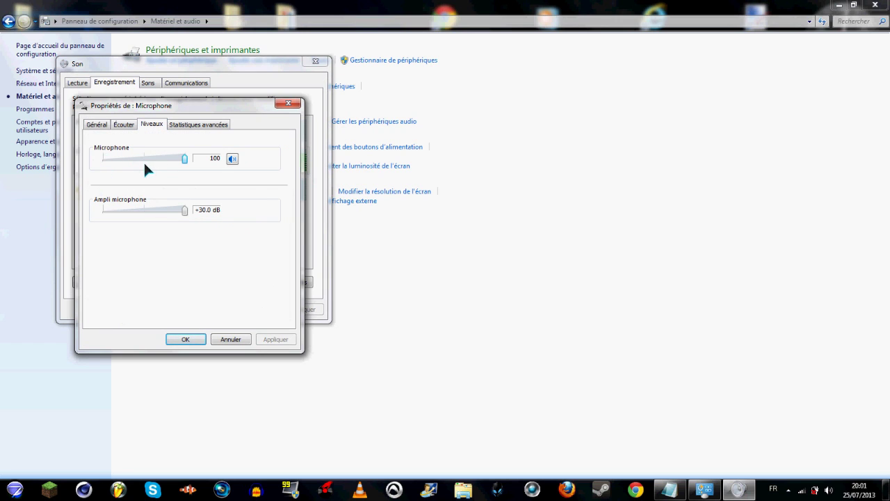
mouse_move(185, 159)
left_mouse_down()
mouse_move(145, 162)
mouse_move(199, 160)
left_mouse_up()
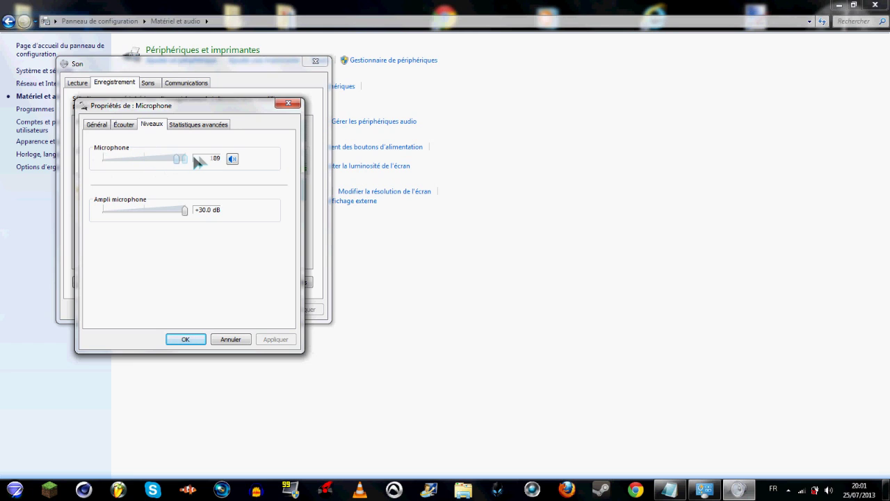
left_click(174, 213)
left_click(182, 210)
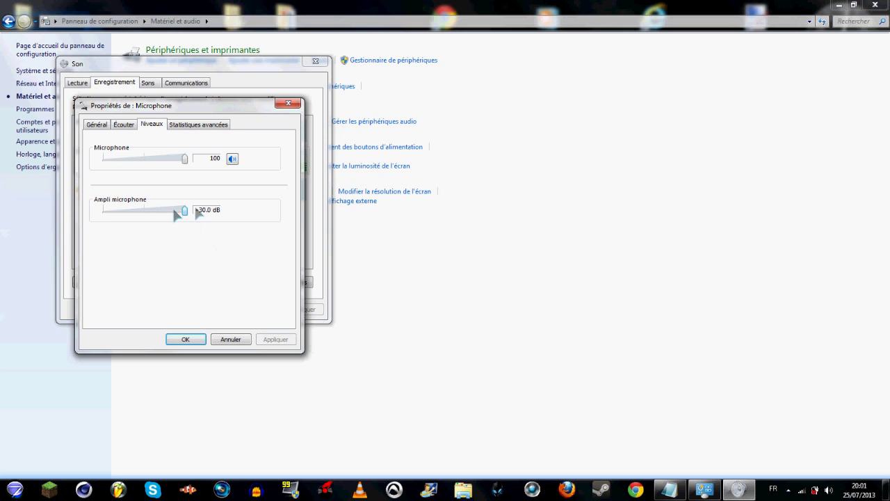
left_click(201, 341)
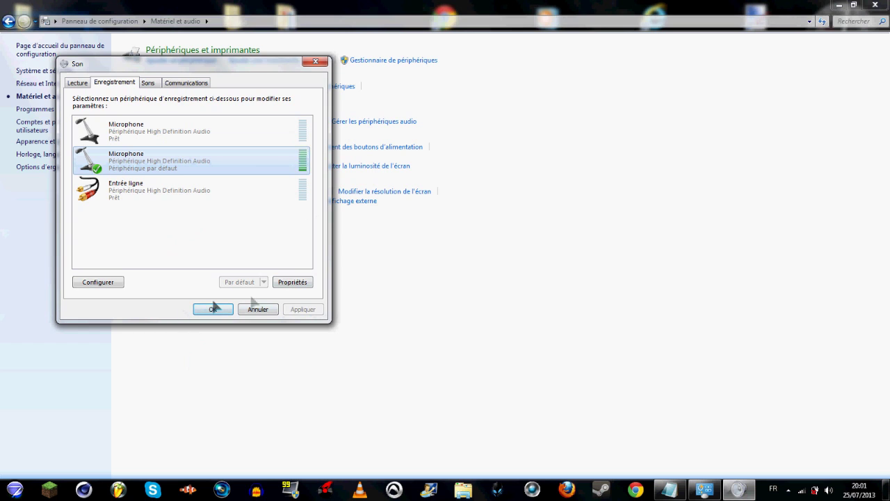
- Check the lists of playback and recording devices, and close the Son dialog
left_click(88, 84)
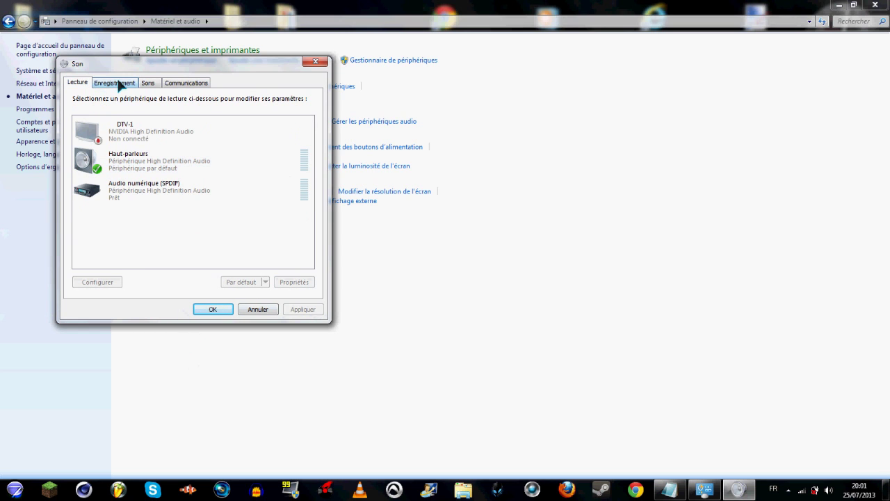
left_click(121, 85)
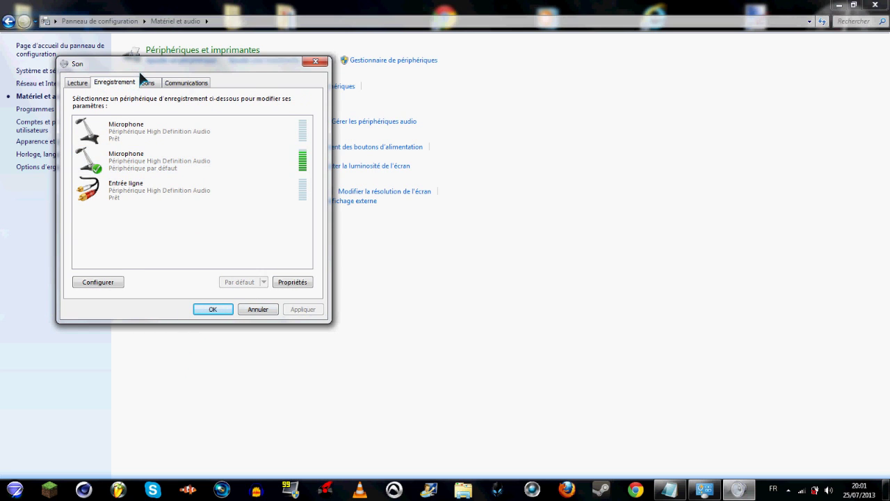
left_click(215, 311)
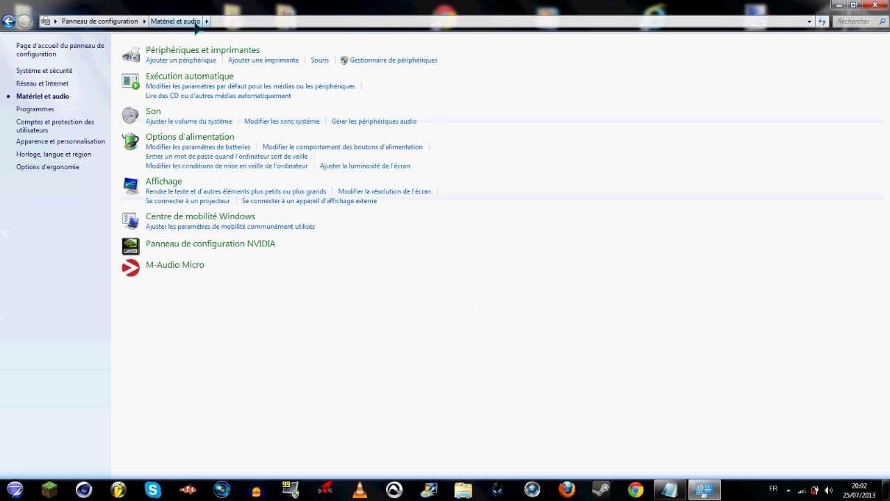
- Reopen the properties of the default microphone among the recording devices of the sound settings
left_click(289, 121)
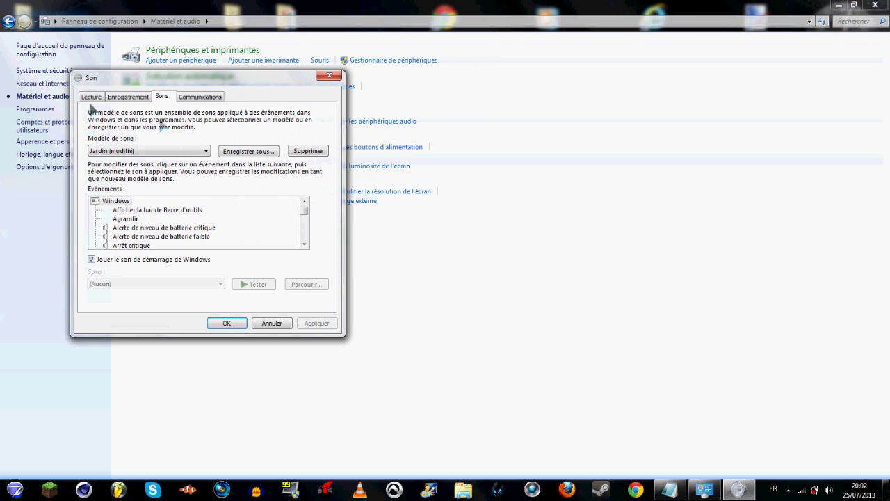
left_click(126, 97)
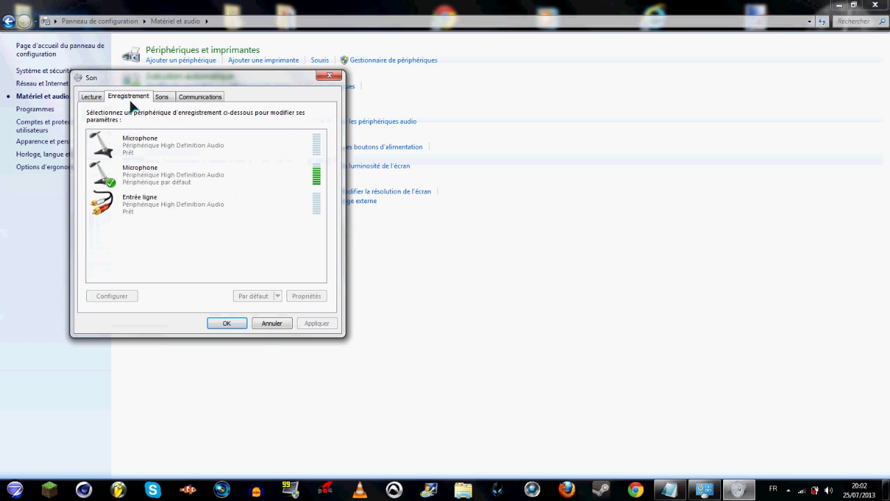
right_click(229, 175)
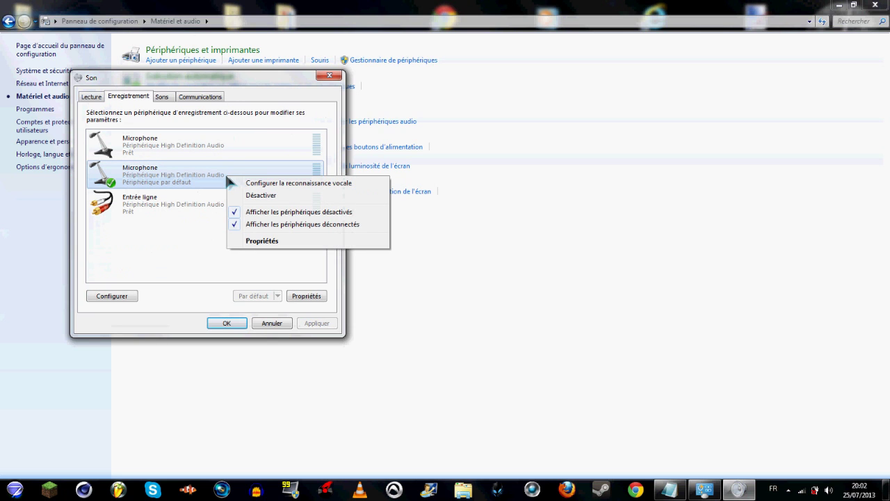
left_click(262, 241)
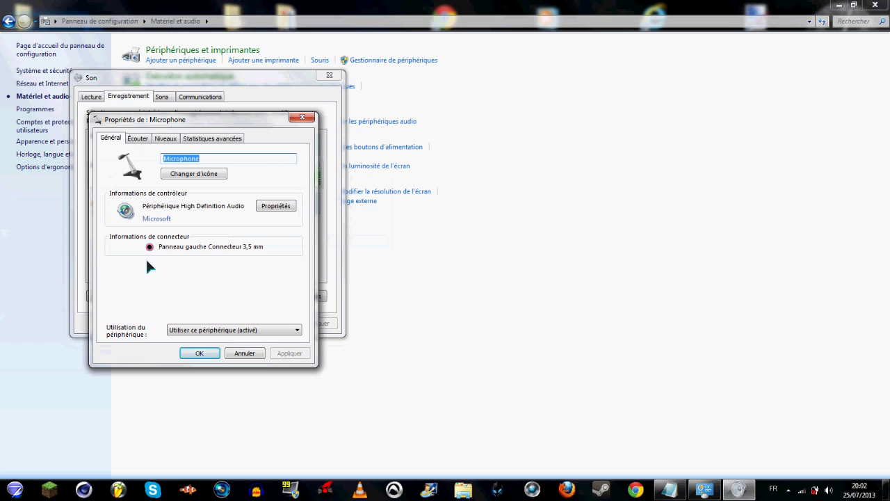
- Review the microphone's listening options, its levels and the available default sample formats
left_click(137, 139)
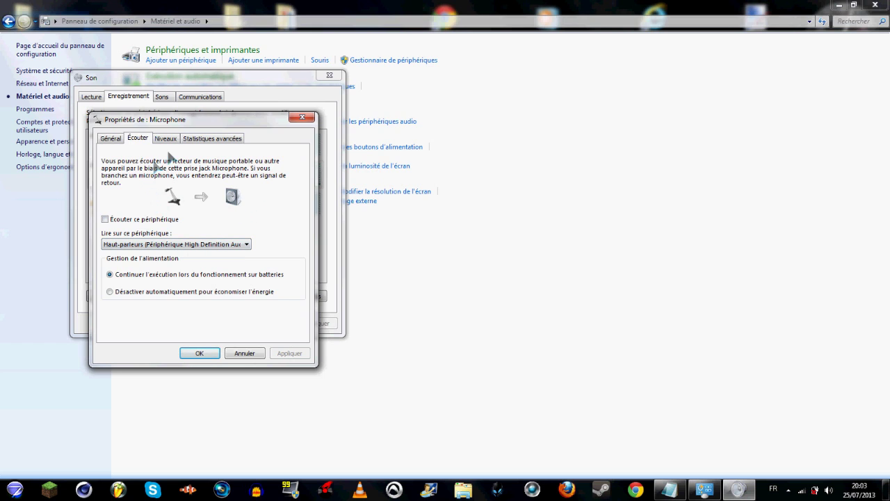
left_click(173, 139)
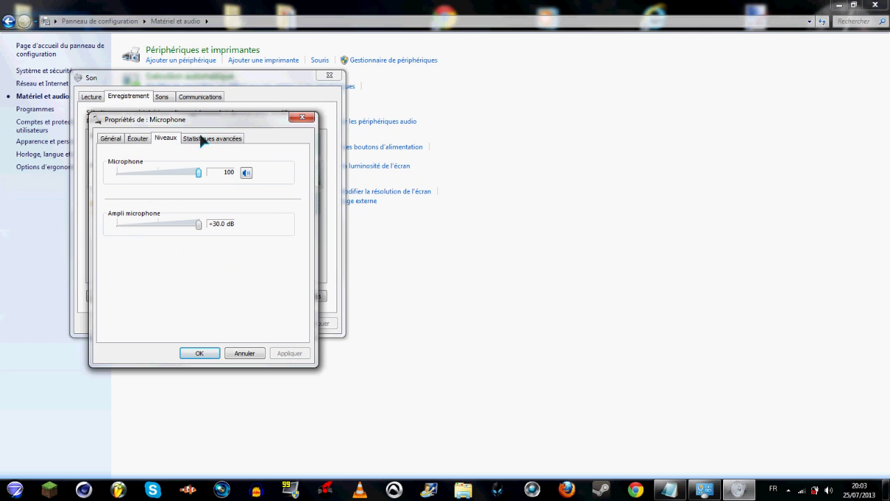
left_click(205, 138)
left_click(167, 190)
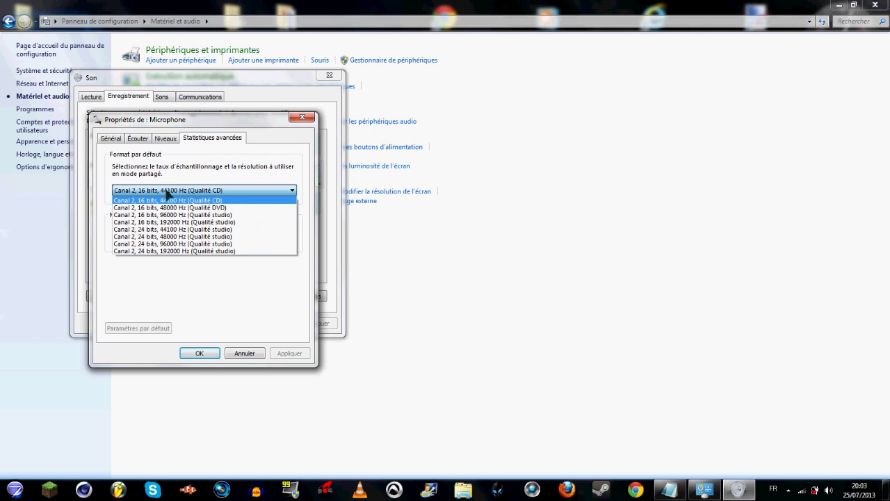
left_click(166, 191)
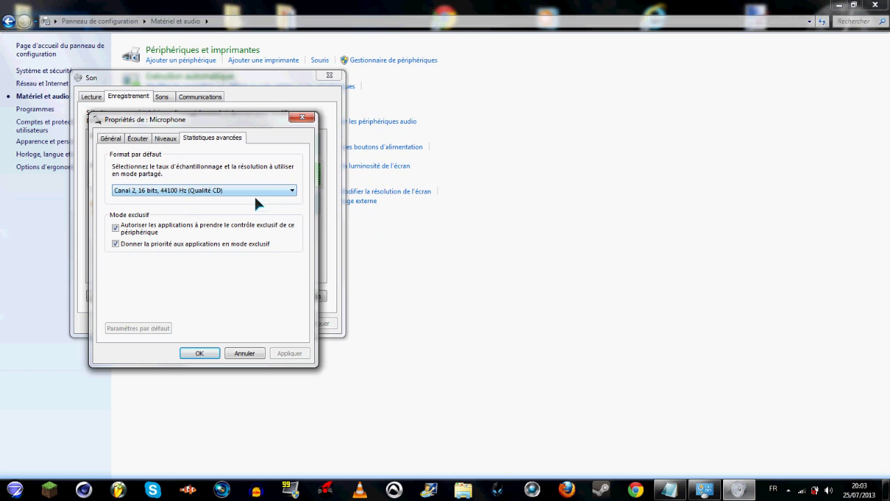
- Rename the default microphone as Turtle Beach X12, apply the change and close the sound settings and Panneau de configuration
left_click(123, 140)
mouse_move(147, 121)
left_mouse_down()
mouse_move(193, 99)
mouse_move(164, 114)
left_mouse_up()
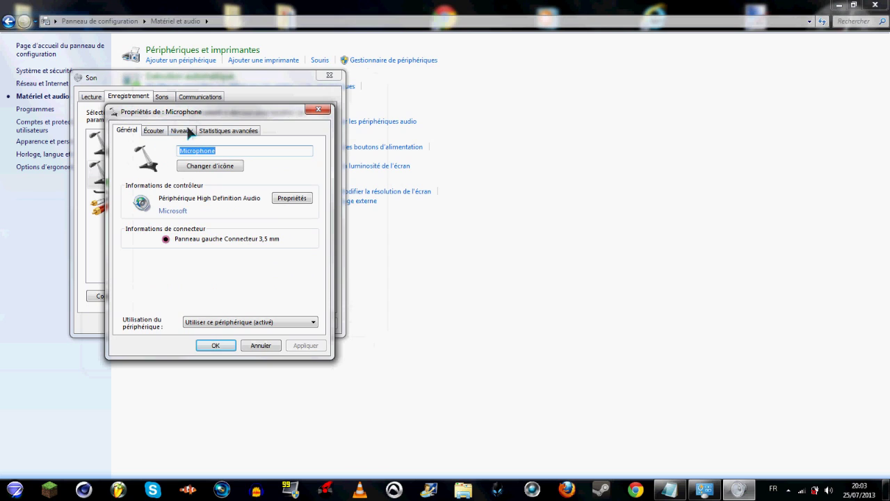
key("BackSpace")
type("Turtle Beach X12")
left_click(311, 346)
left_click(222, 346)
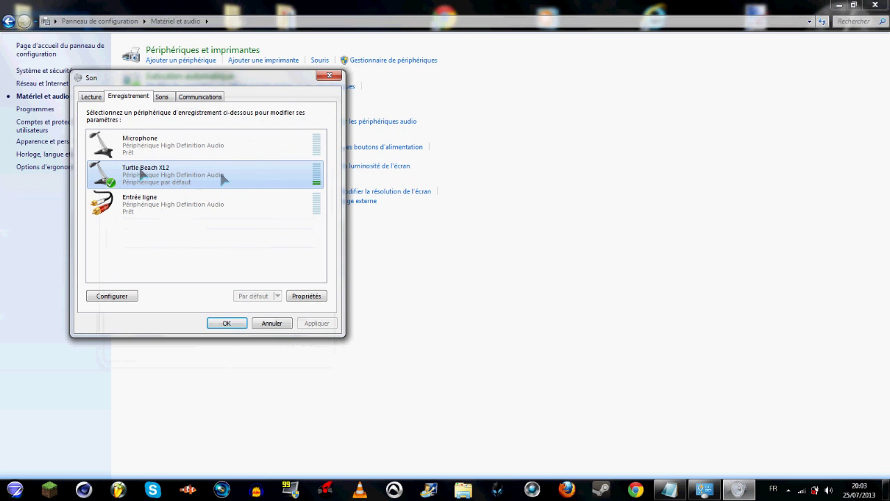
left_click(222, 322)
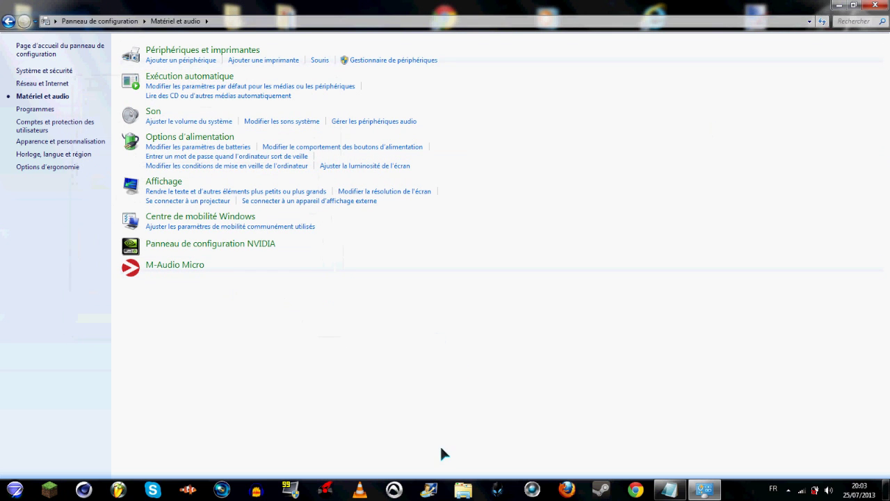
left_click(875, 5)
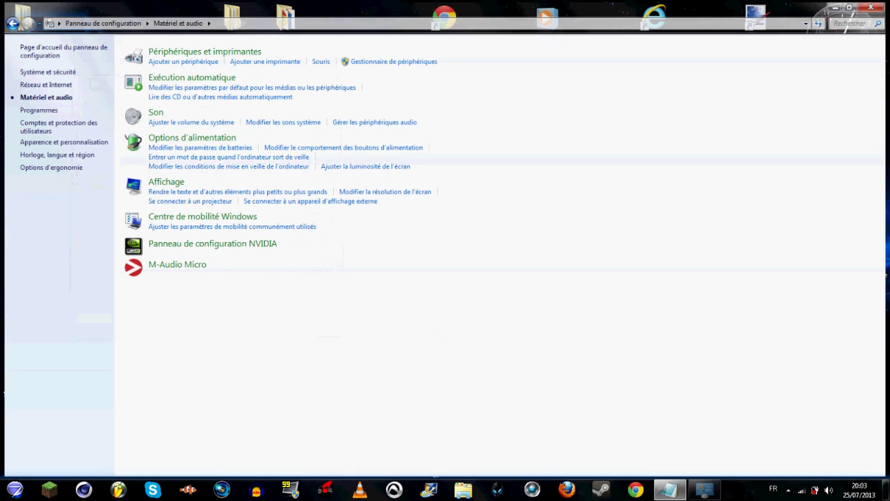